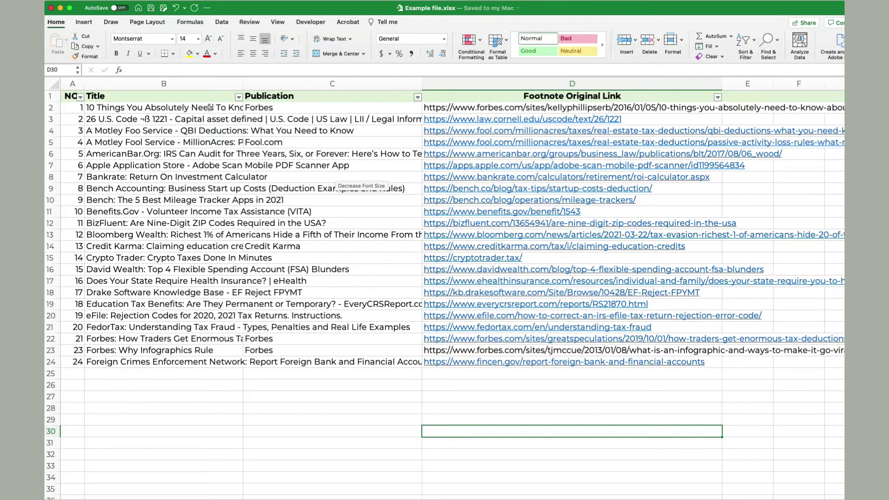
Select the overflowing title cells and the footnote link cells to inspect them
drag(211, 108, 208, 208)
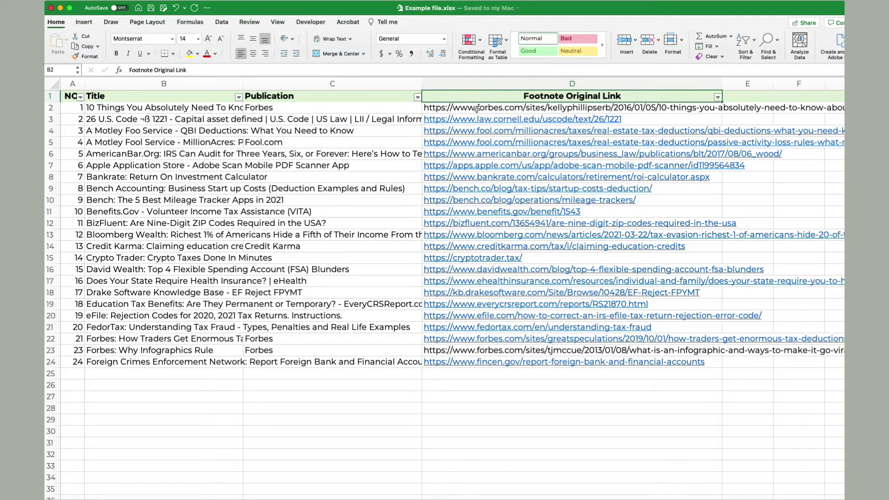
drag(478, 95, 474, 221)
drag(188, 108, 175, 361)
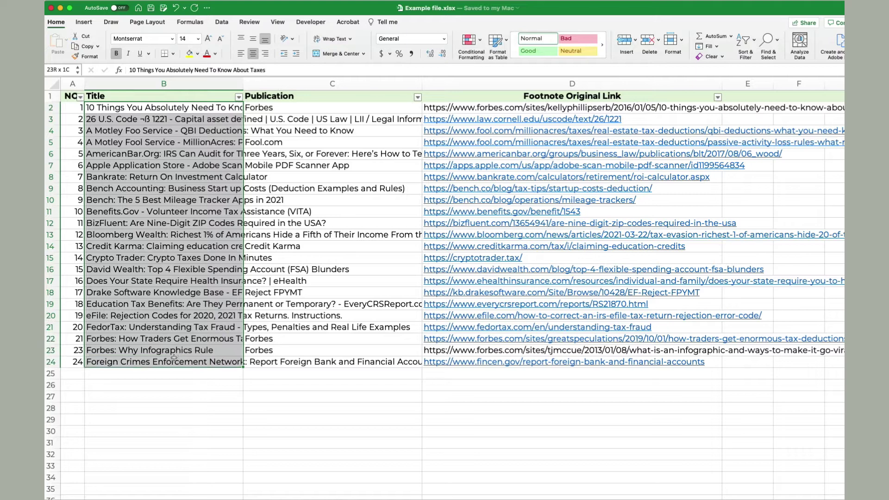
Check the Publication cells, undo to restore the original layout, and select titles B2:B24
click(316, 84)
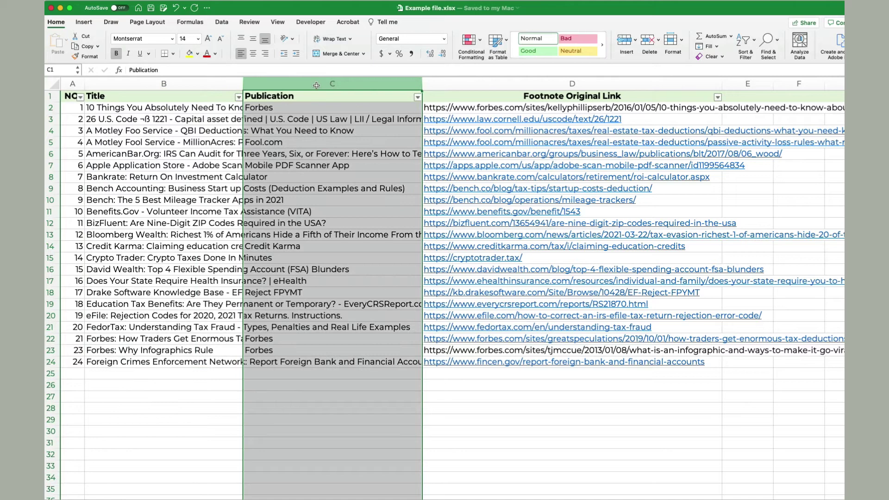
click(319, 167)
click(317, 245)
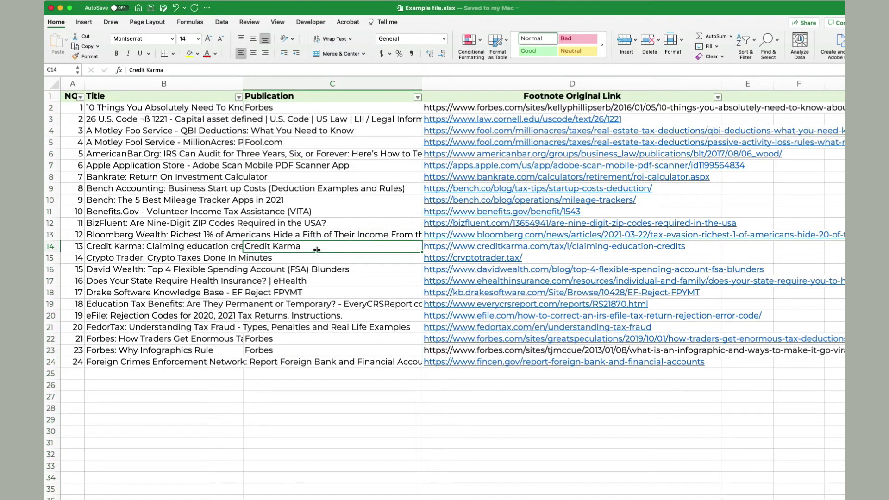
click(315, 286)
click(312, 242)
scroll(608, 145, right, 3)
scroll(610, 145, left, 3)
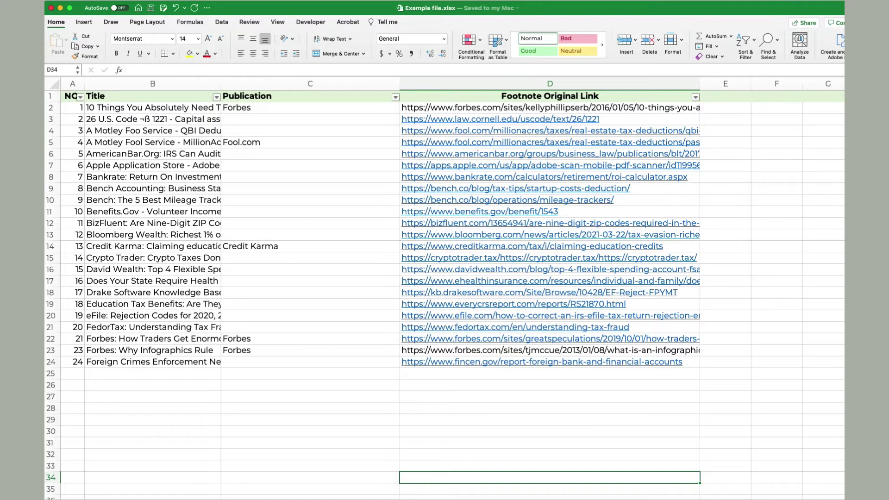
key(super+z)
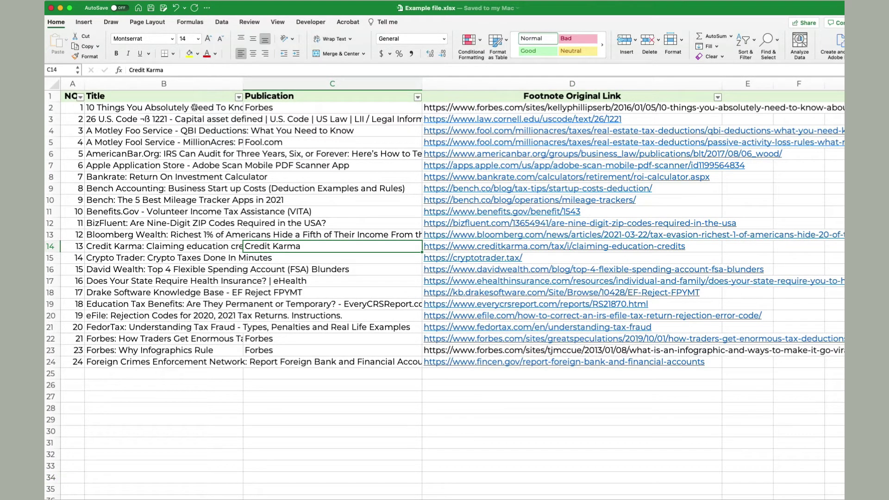
drag(193, 106, 187, 362)
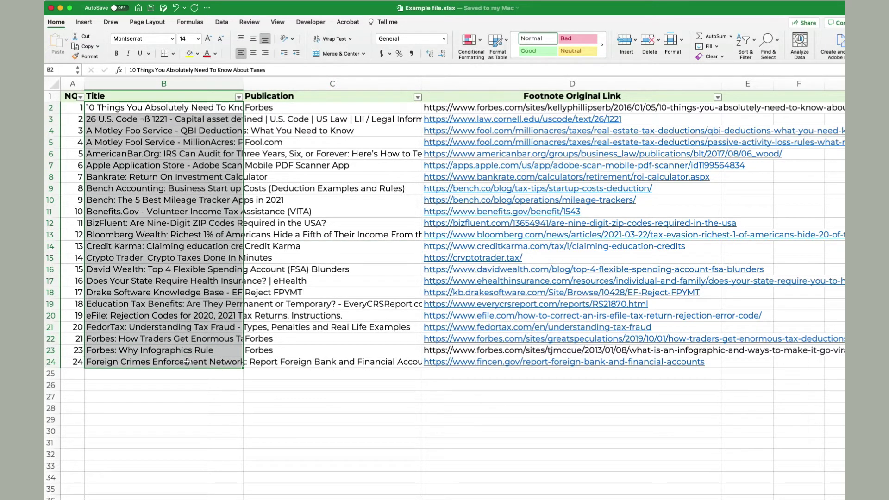
Give the column B title cells Fill horizontal alignment through Format Cells
click(681, 41)
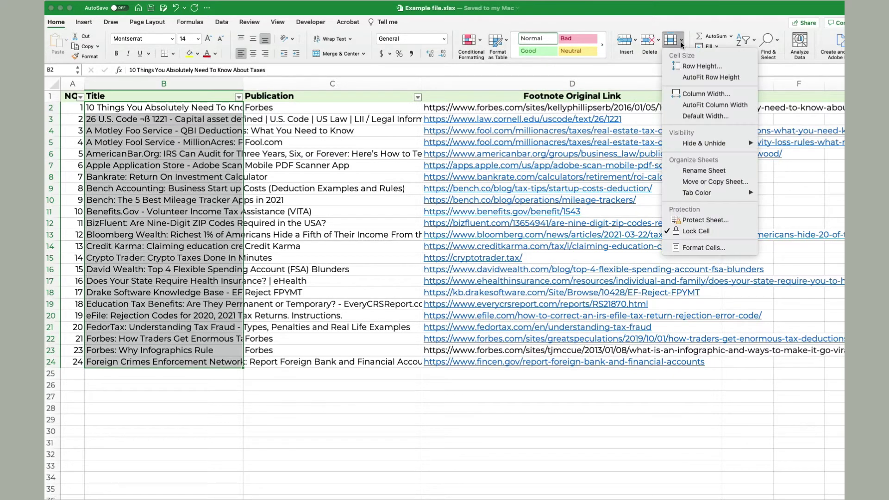
click(698, 248)
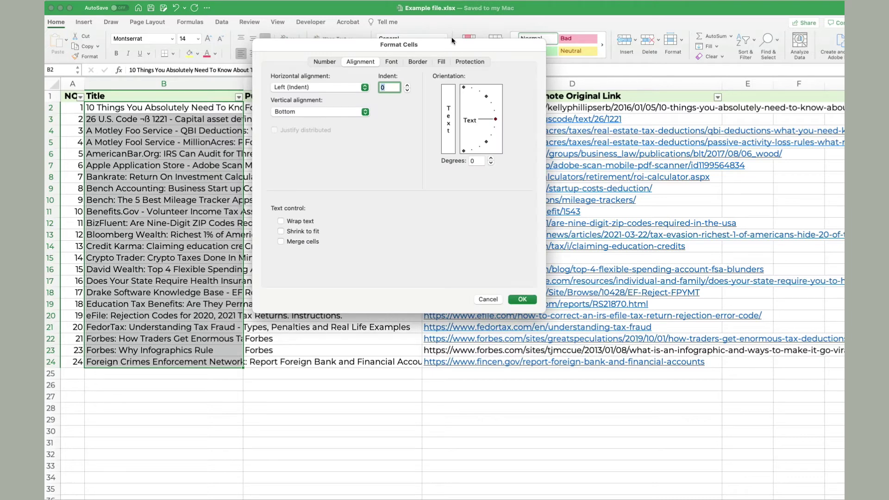
drag(454, 45, 455, 198)
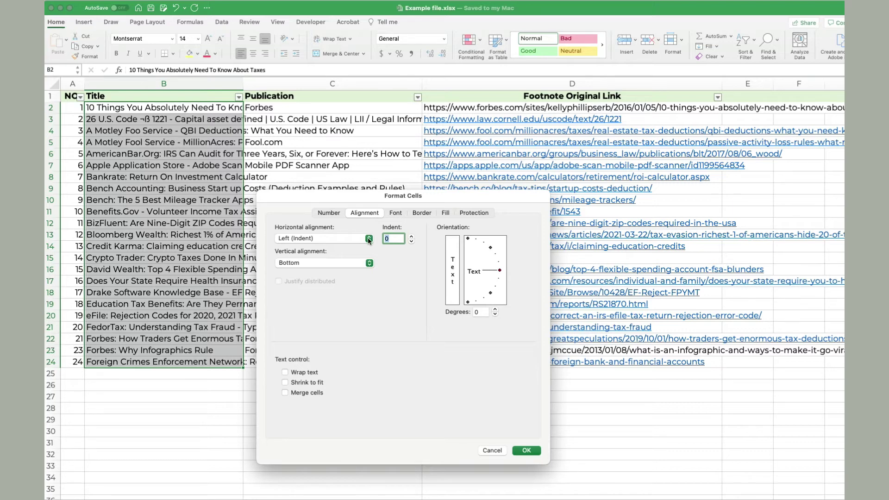
click(369, 239)
click(340, 270)
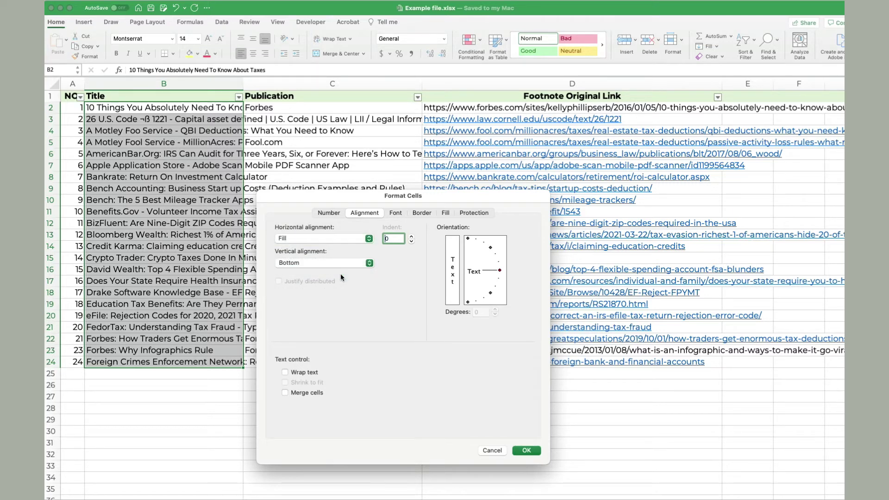
click(527, 450)
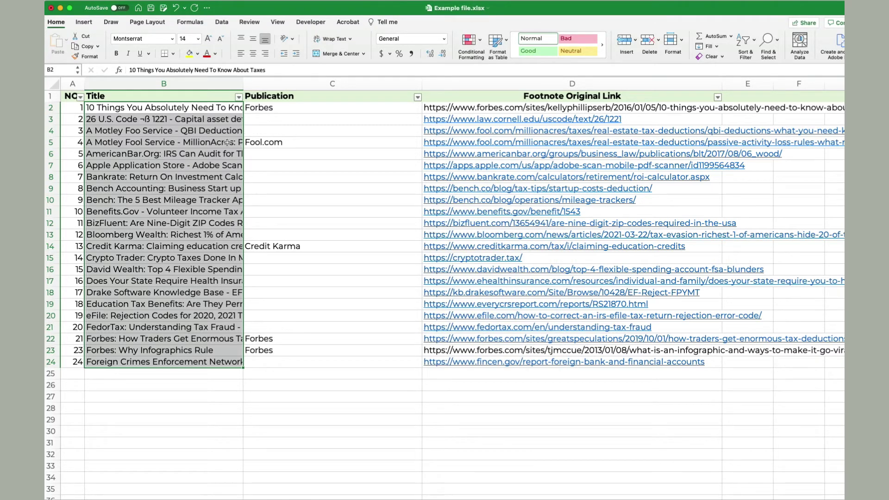
Apply Fill horizontal alignment to the links in D2:D24, then clear the selection
drag(470, 107, 455, 363)
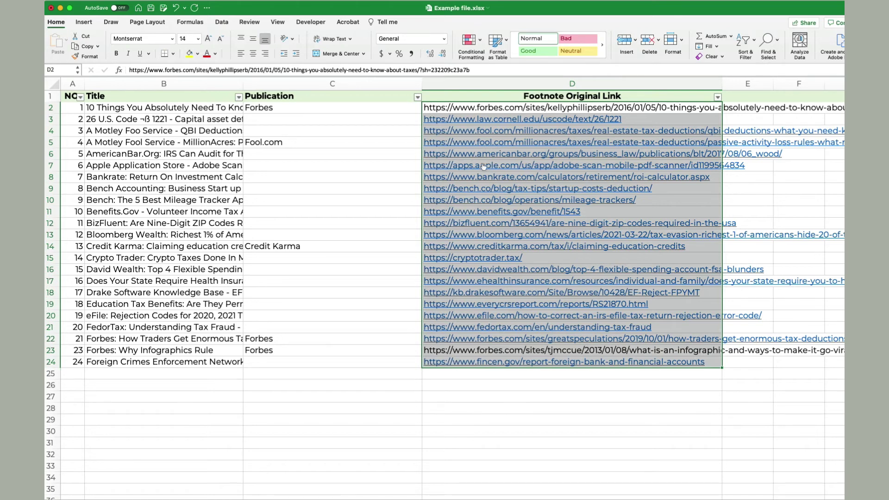
click(681, 39)
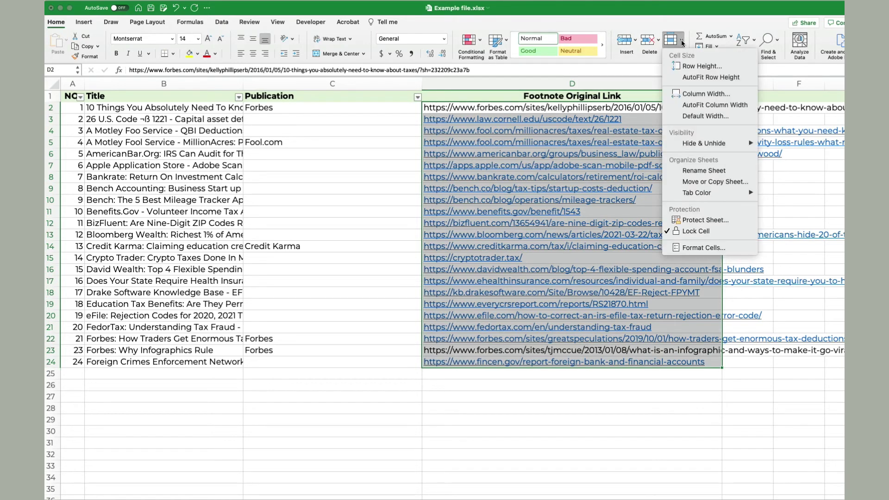
click(691, 247)
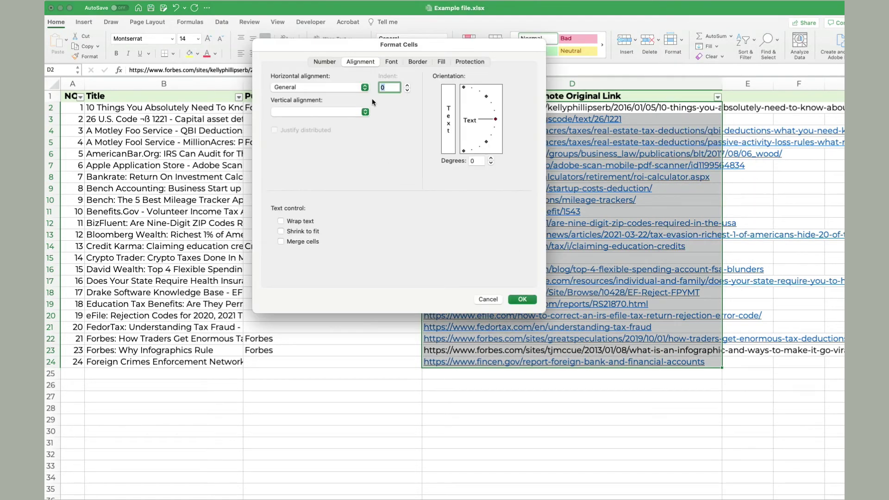
click(319, 87)
click(299, 132)
click(522, 299)
click(390, 436)
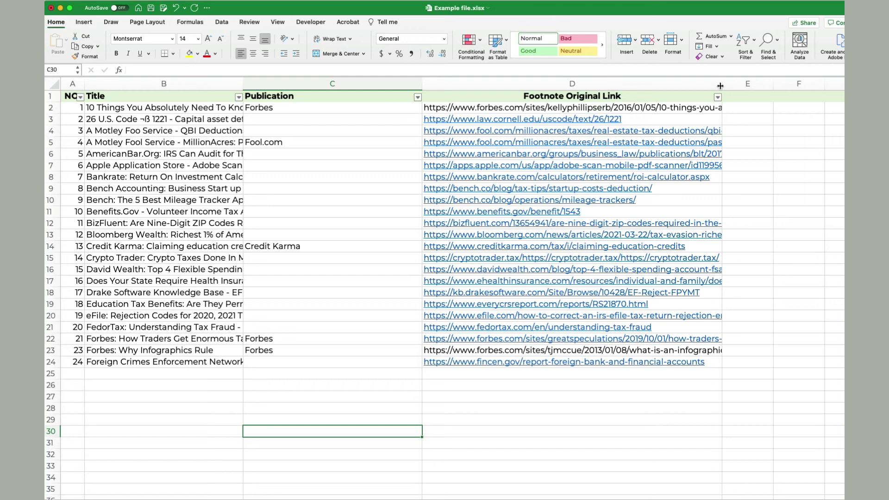
Narrow column D in two passes and make column B slightly narrower
drag(719, 85, 607, 86)
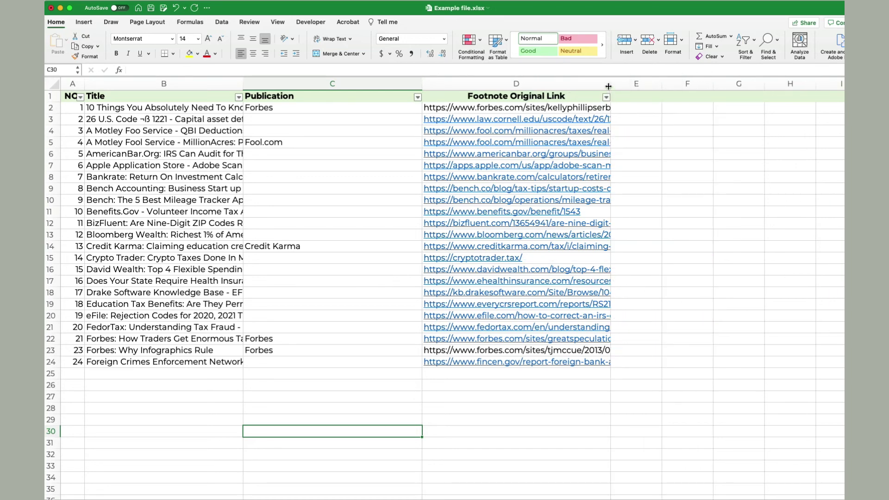
drag(608, 85, 543, 86)
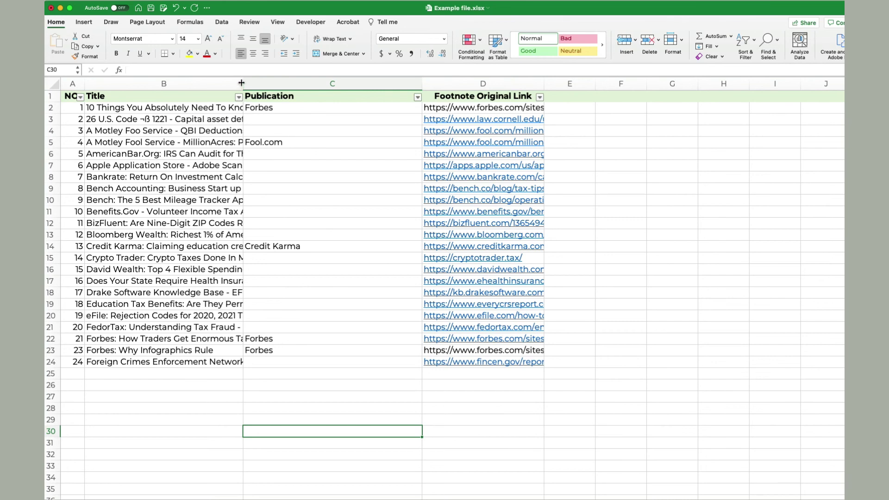
drag(243, 83, 221, 83)
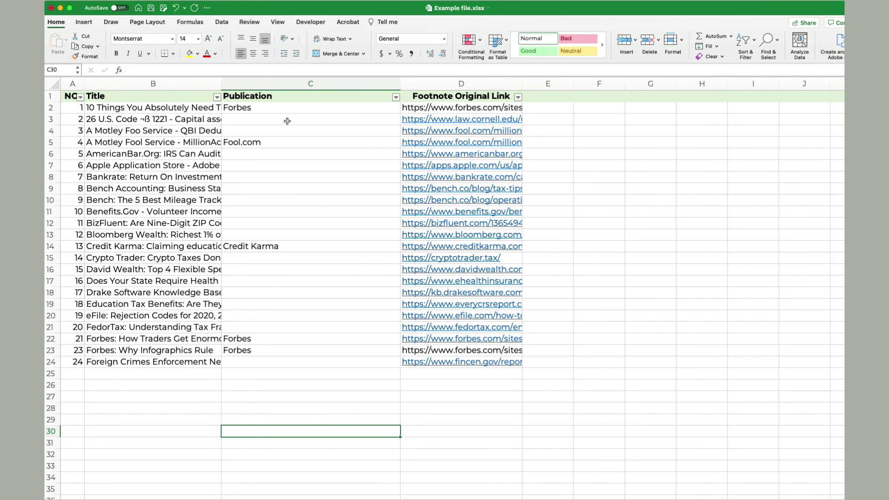